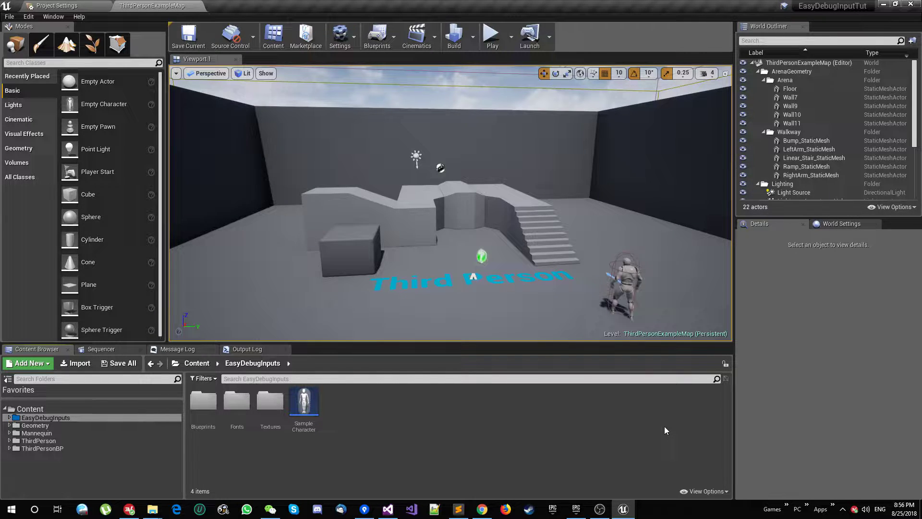
Show the project's top-level Content folder and select the EasyDebugInputs folder in it
click(30, 408)
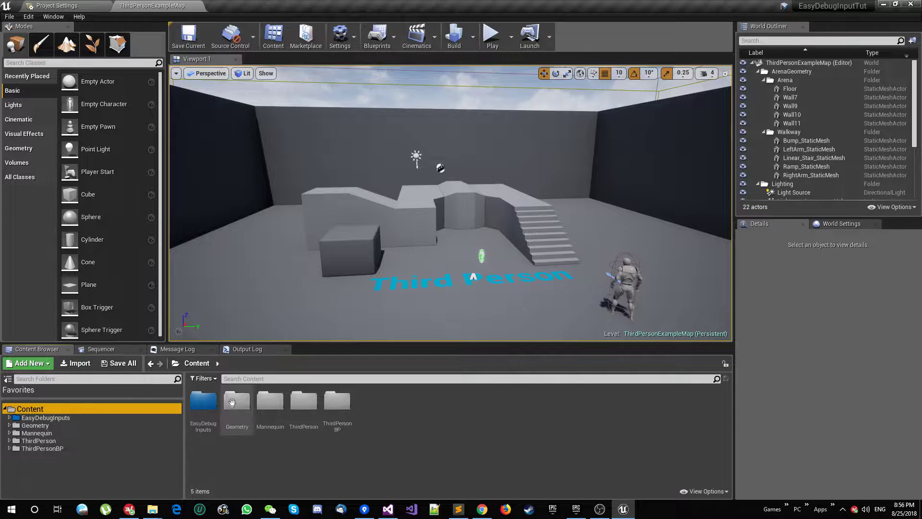
right_drag(428, 236, 432, 277)
click(207, 407)
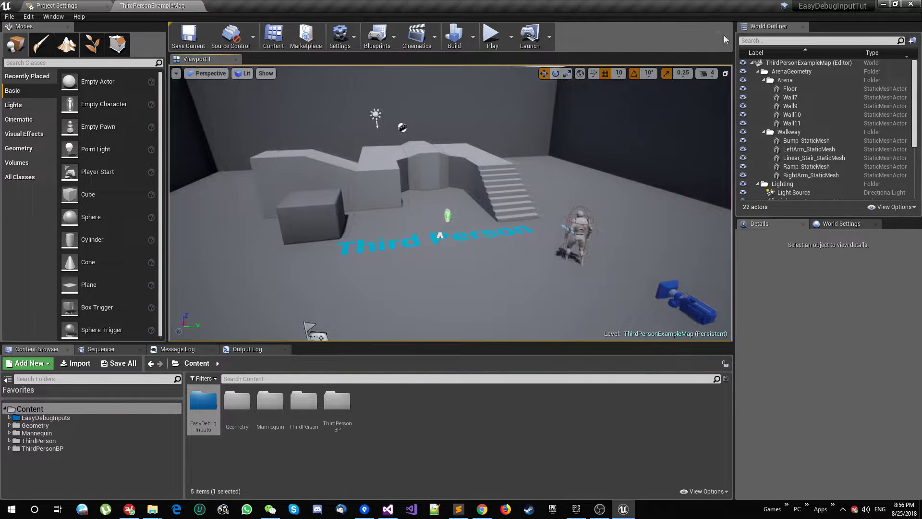
right_drag(578, 261, 528, 267)
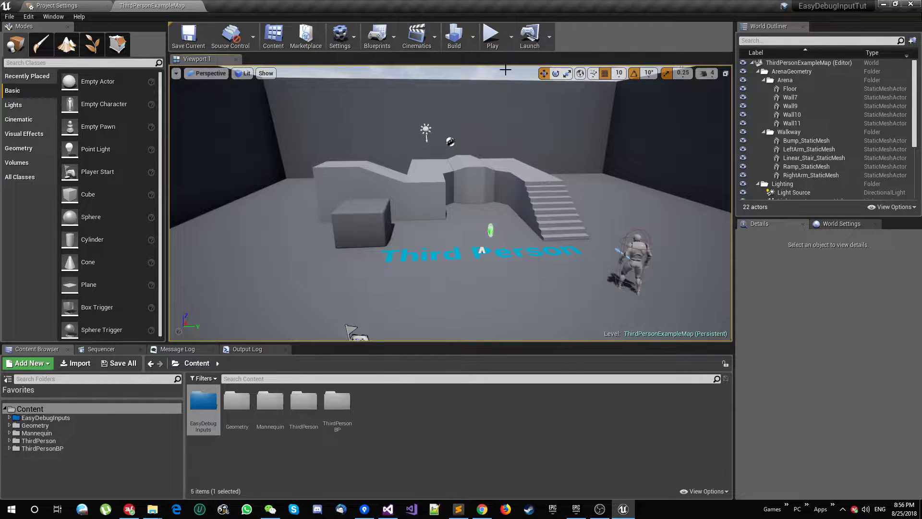
Play-test the third-person level, moving and jumping with the character, and end the play session
click(492, 36)
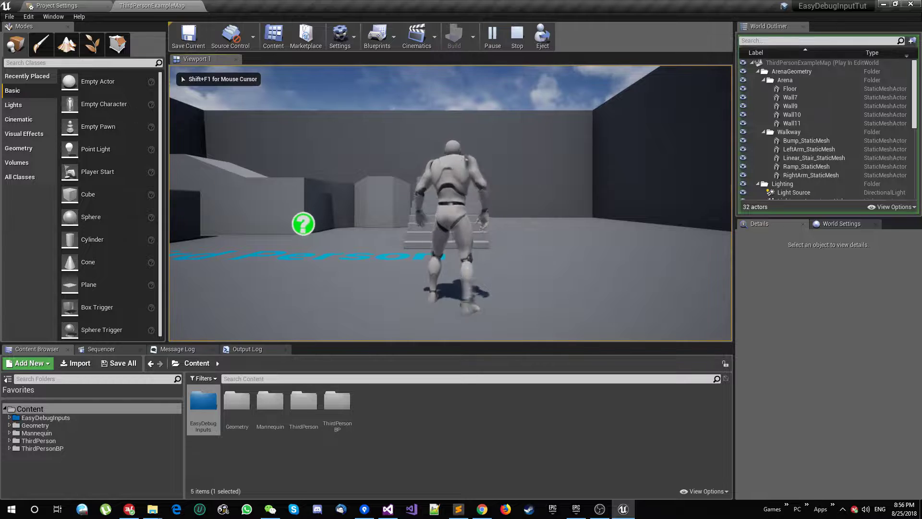
key(d)
key(space)
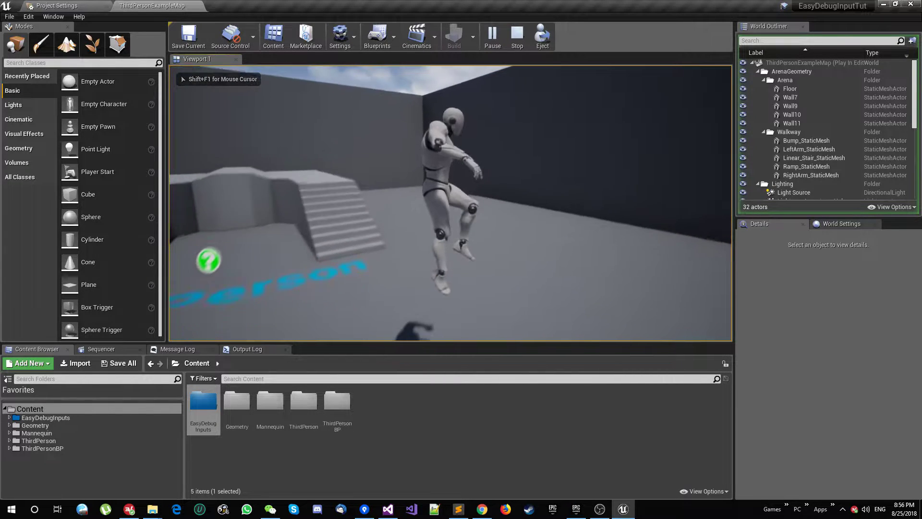
key(Escape)
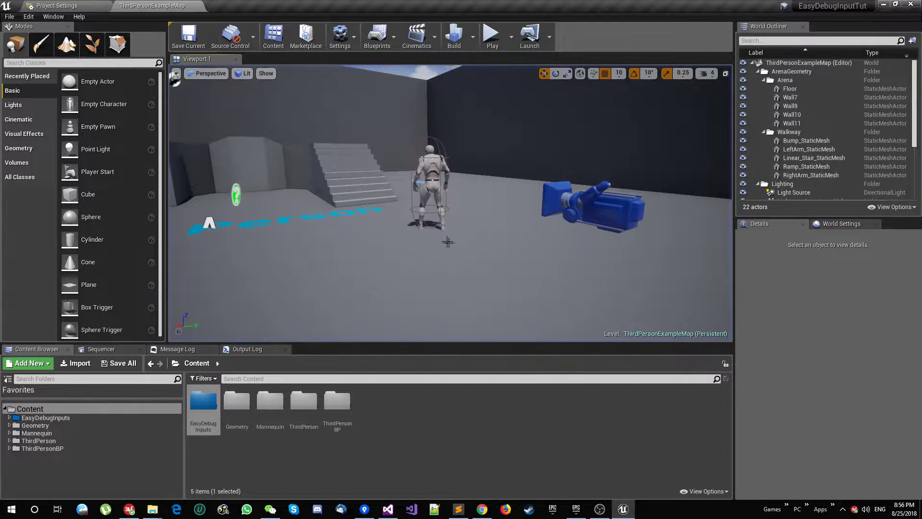
Select the ThirdPersonCharacter in the level and open its blueprint for editing
right_drag(408, 222, 393, 250)
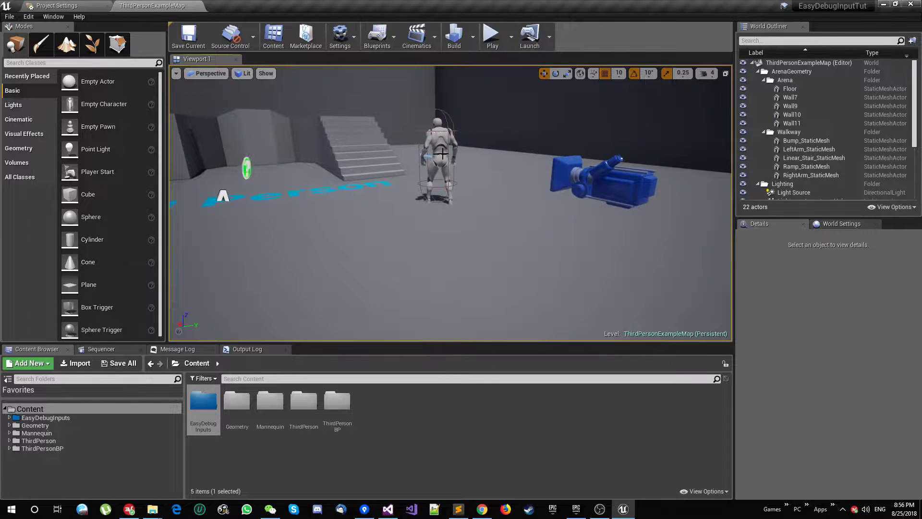
click(442, 154)
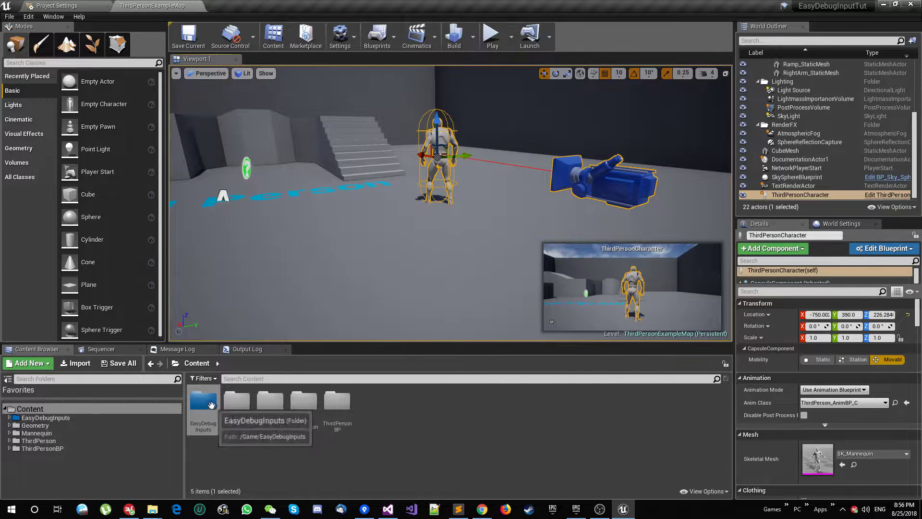
click(889, 195)
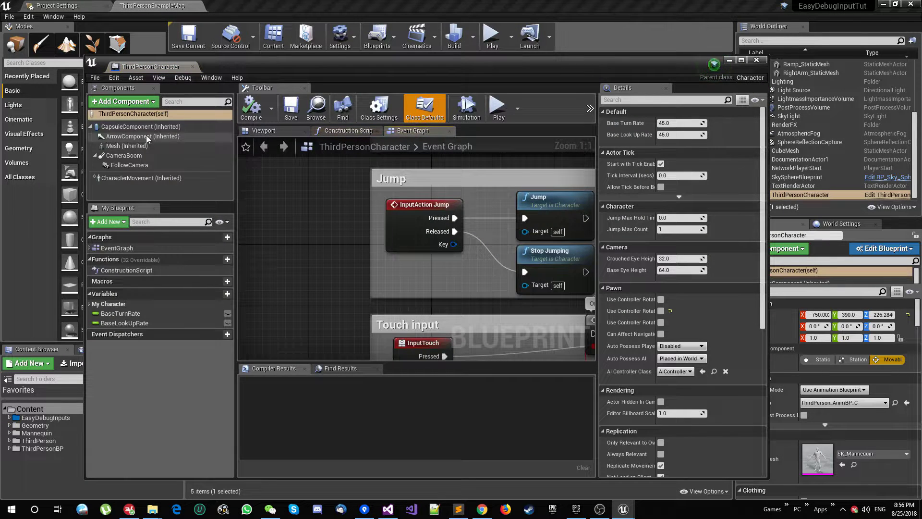
Add an Easy Debug Inputs component to the ThirdPersonCharacter blueprint and select it to show its options
click(126, 101)
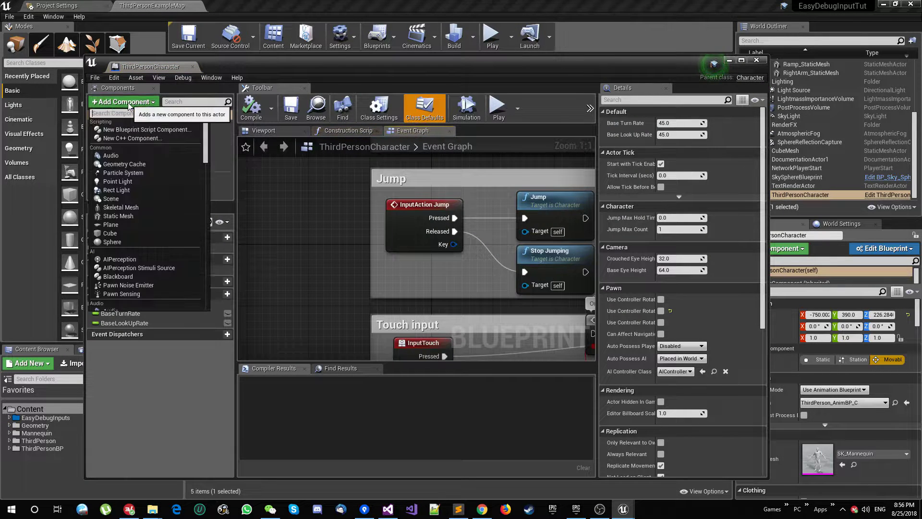
text(easy)
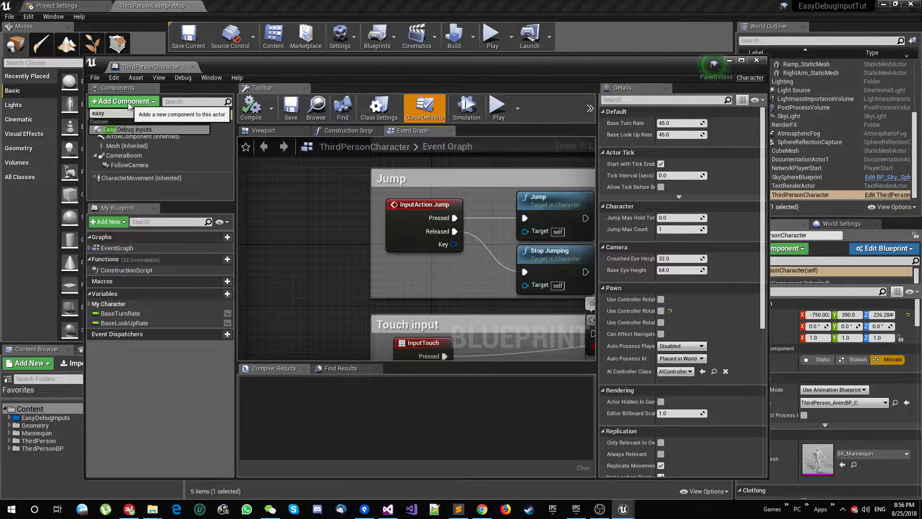
click(127, 129)
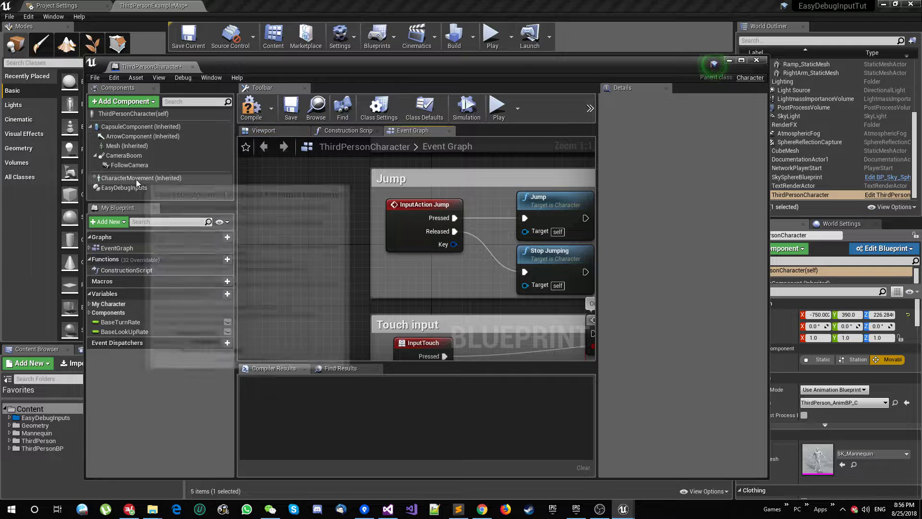
click(139, 188)
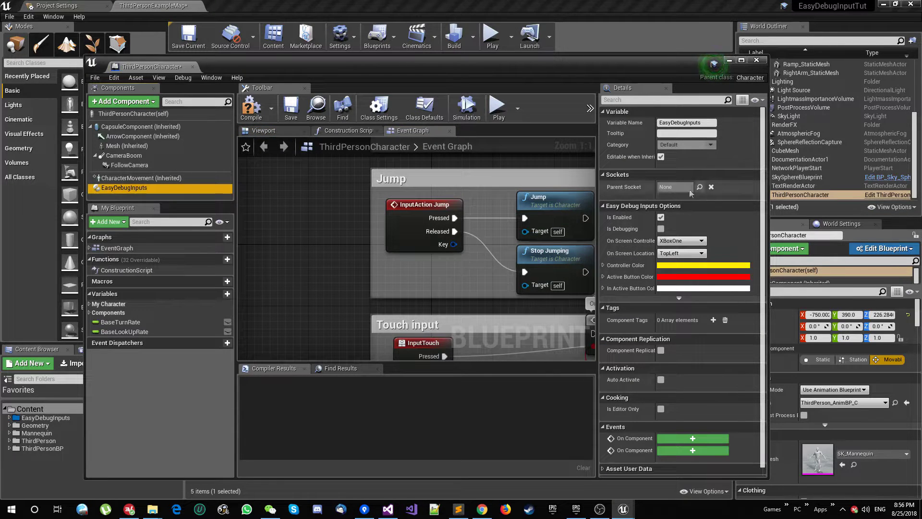
Compile and save the ThirdPersonCharacter blueprint, dock its editor in the main window and return to the level
click(254, 110)
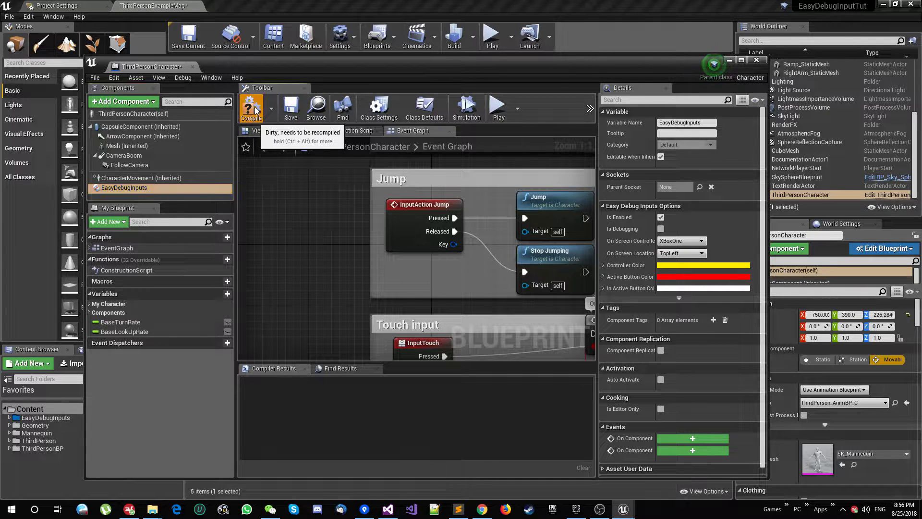
drag(171, 71, 216, 6)
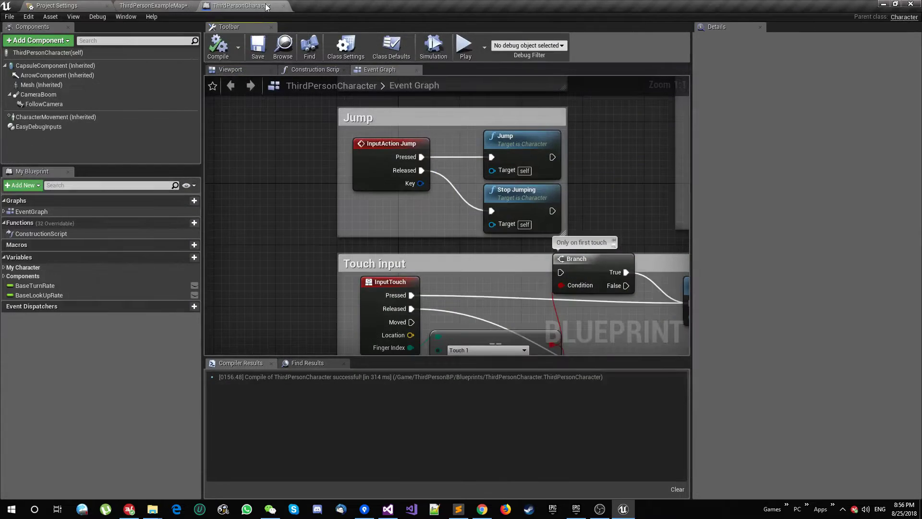
click(154, 6)
Play-test the level by running in all directions and jumping to check the on-screen controller overlay, and end the session
click(493, 39)
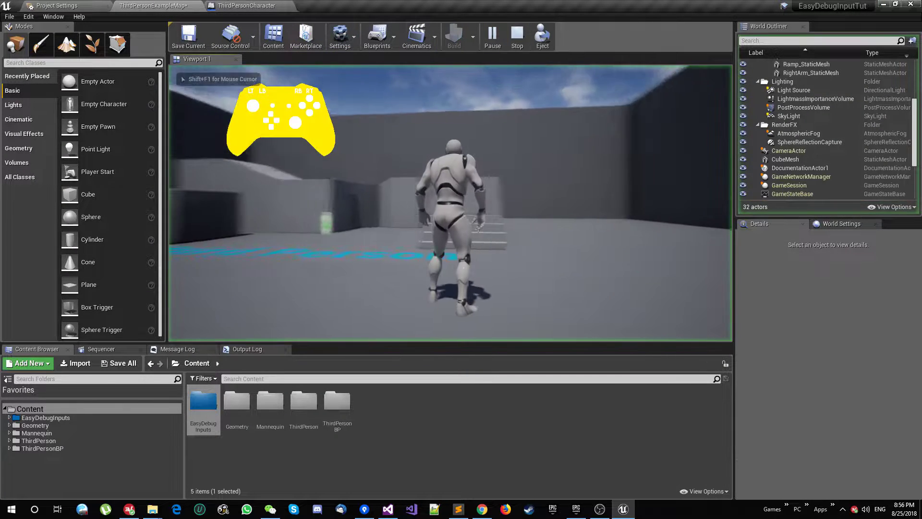
key(a)
key(s)
key(d)
key(w)
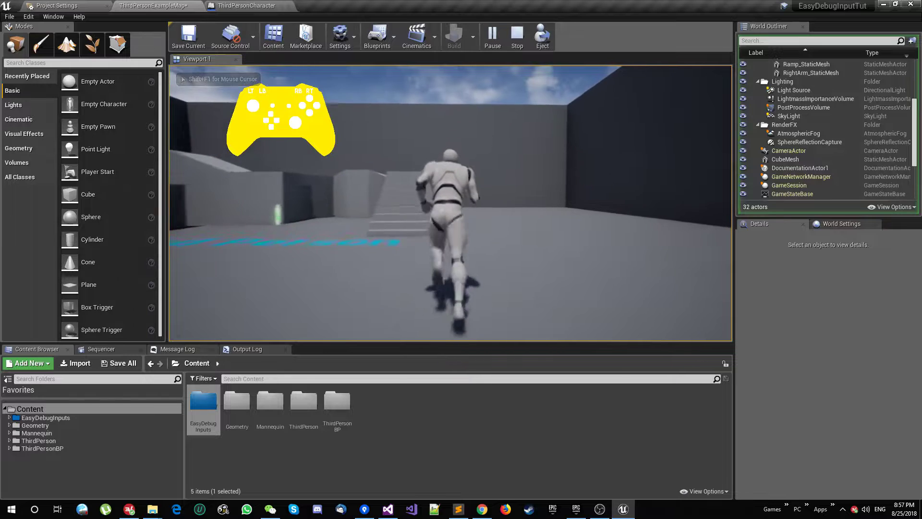
key(a)
key(s)
key(w)
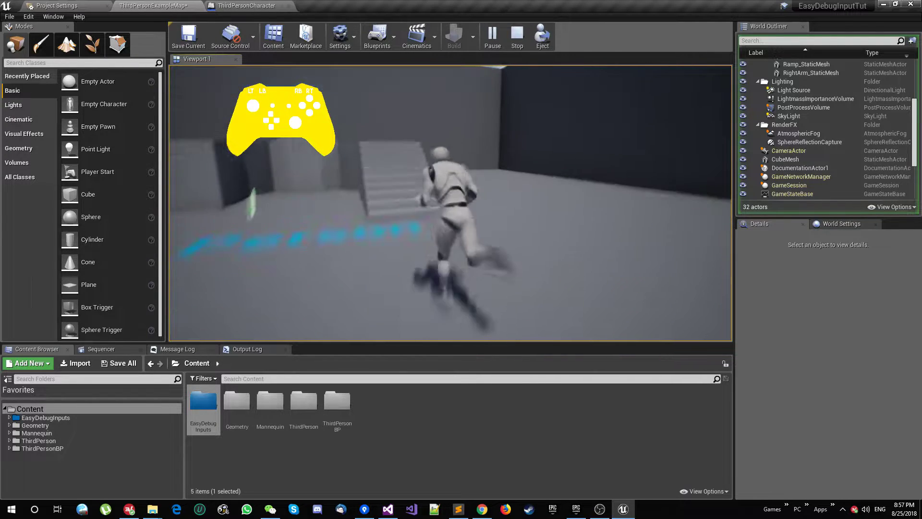
key(space)
key(s)
key(space)
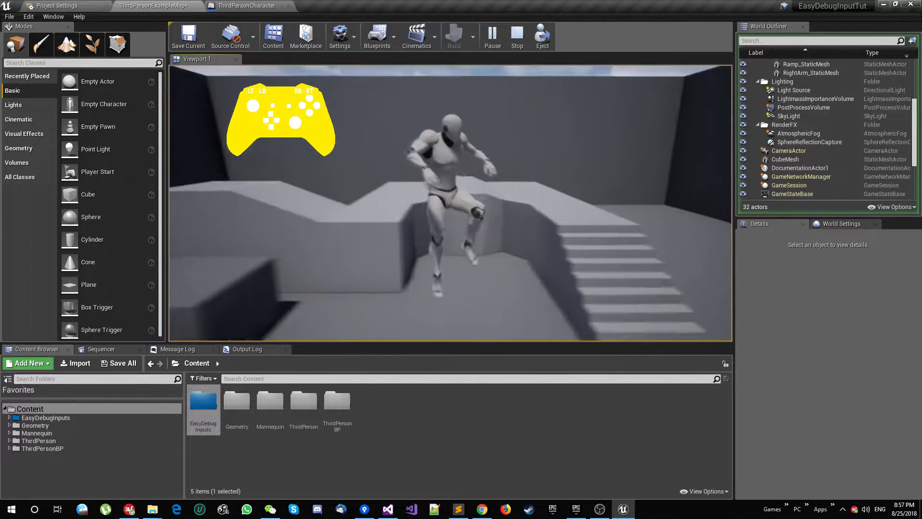
key(Escape)
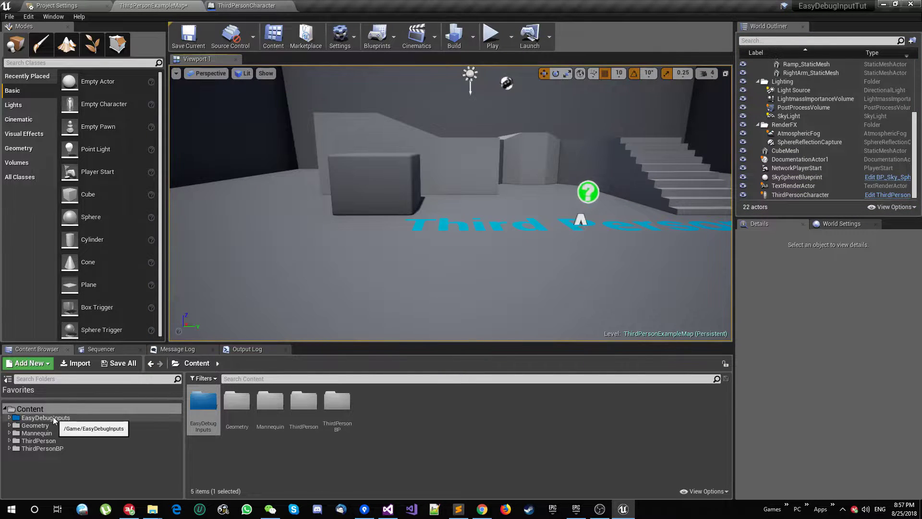
Show the EasyDebugInputs component's options and an empty area of the event graph in the ThirdPersonCharacter blueprint
click(246, 5)
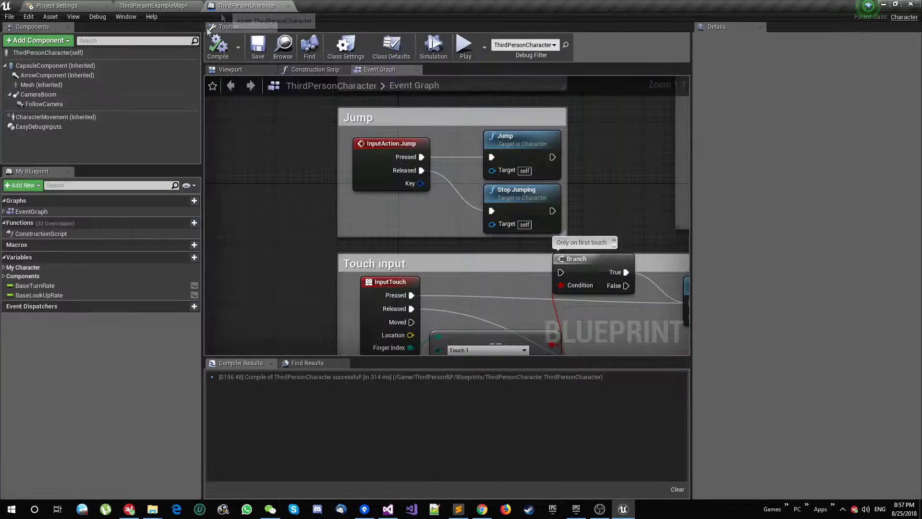
click(37, 126)
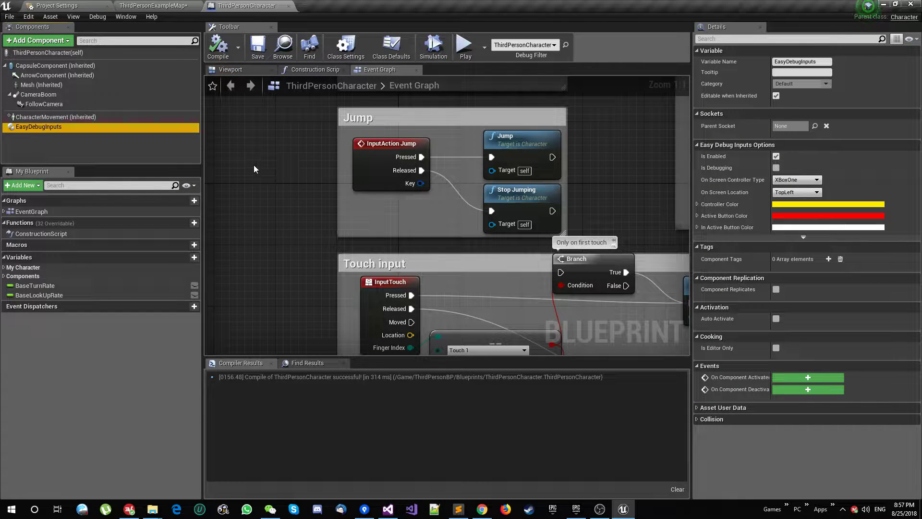
right_drag(282, 175, 224, 120)
scroll(278, 154, down, 4)
right_drag(513, 192, 408, 199)
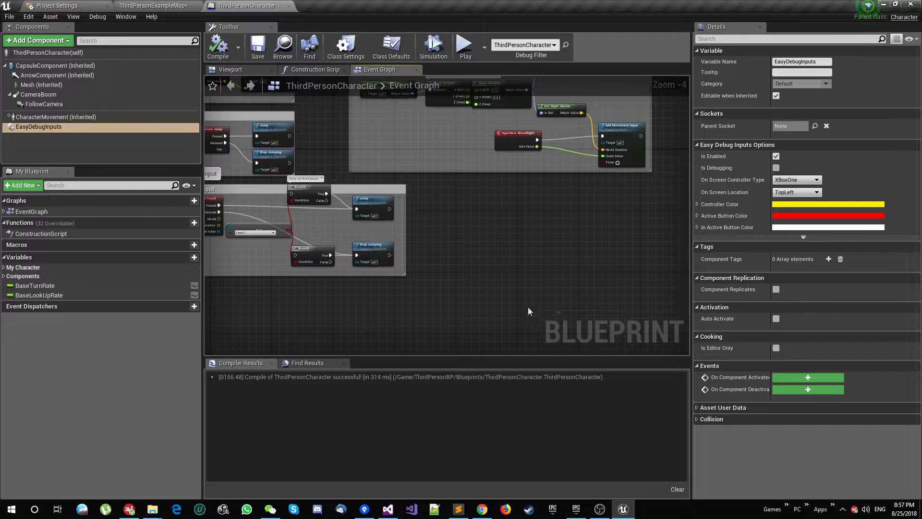
Open the SampleCharacter blueprint from the EasyDebugInputs folder and copy the commented EasyDebugInputsEvents block from its main event graph
click(154, 6)
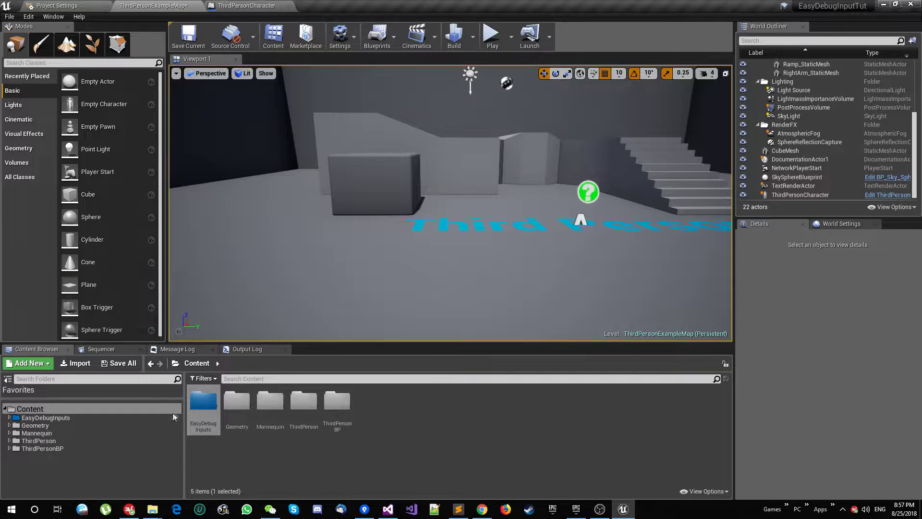
double_click(203, 401)
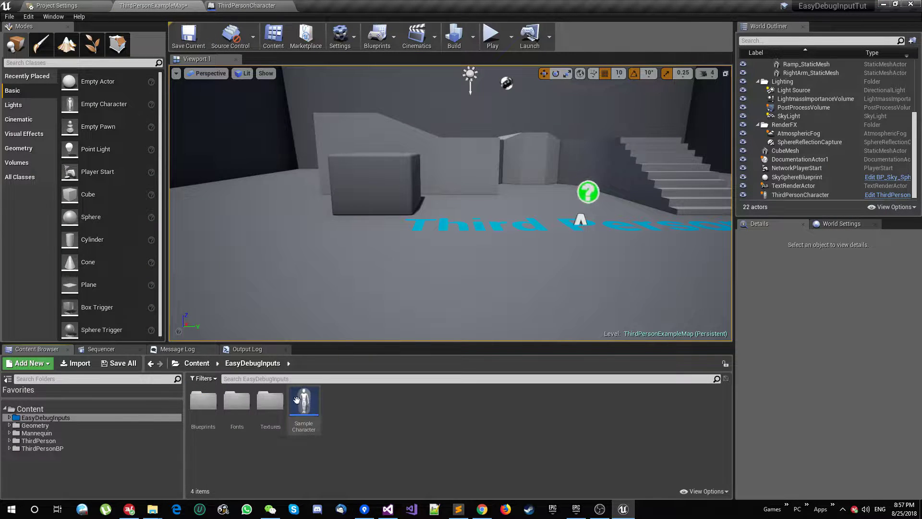
double_click(305, 399)
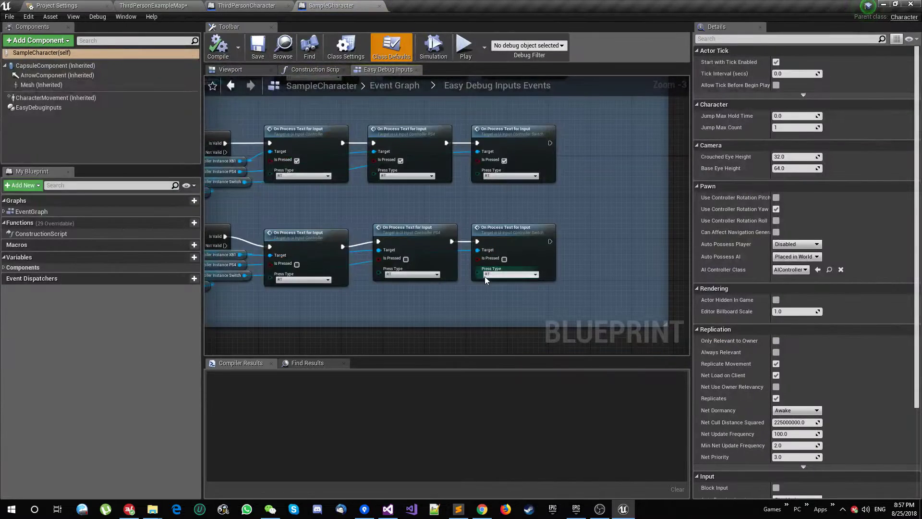
click(403, 86)
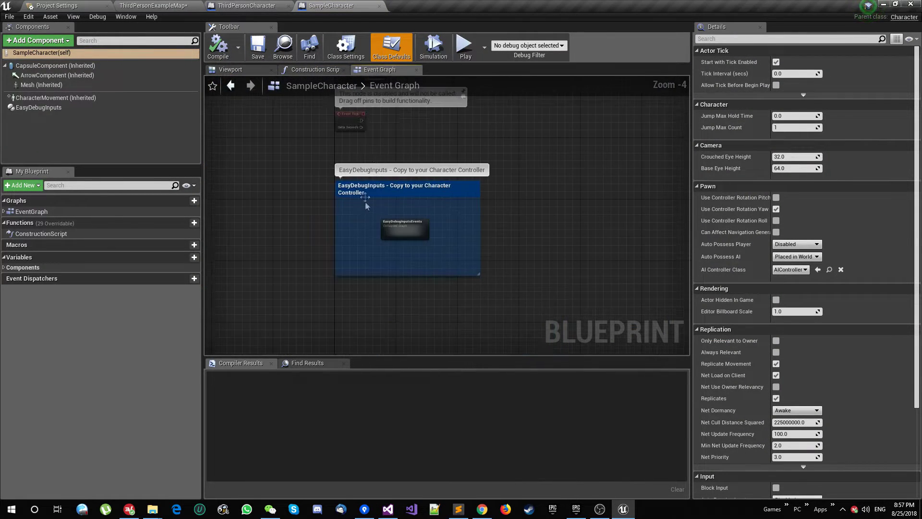
drag(257, 127, 589, 284)
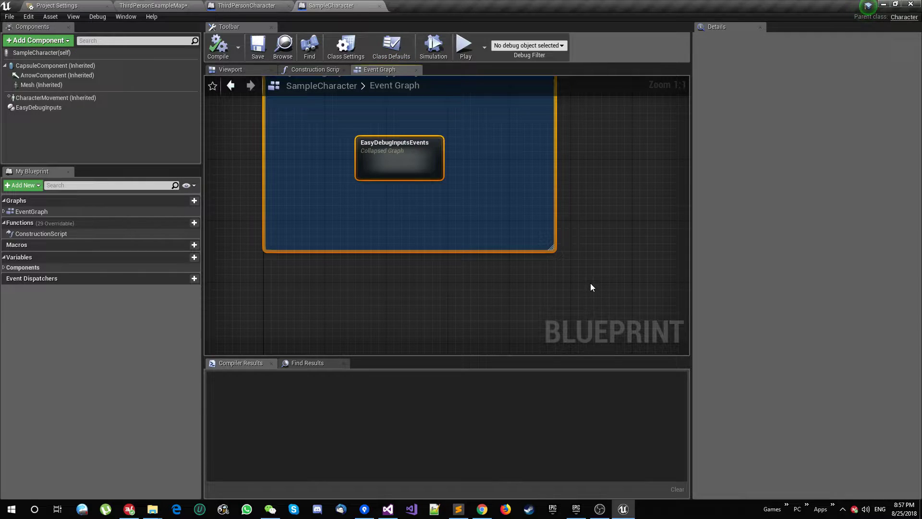
Paste the EasyDebugInputs comment block into an empty area of ThirdPersonCharacter's event graph, and compile and save the blueprint
click(246, 6)
key(ctrl+v)
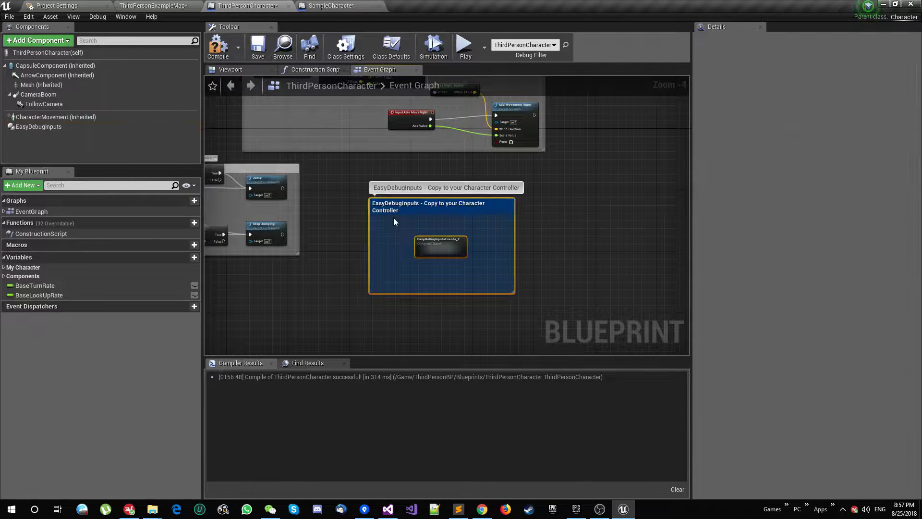
click(258, 48)
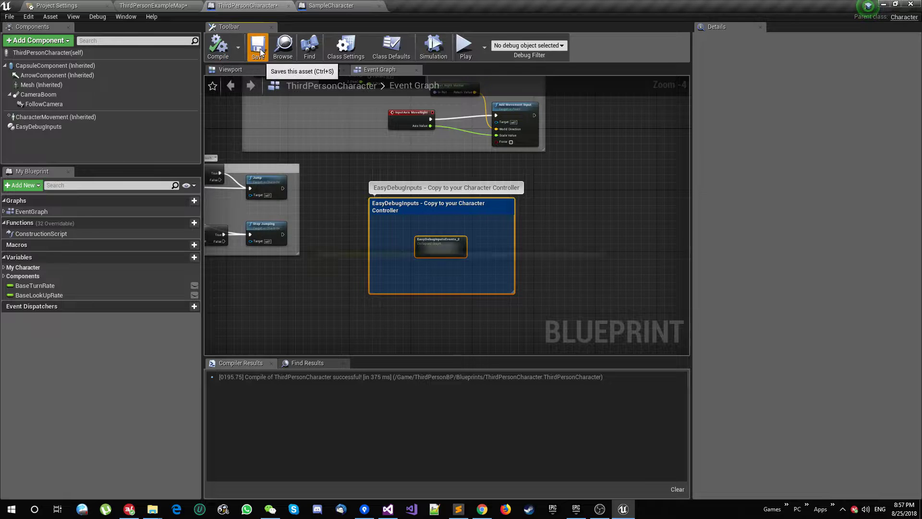
Play-test the level again with the pasted input events in place, and end the play session
click(153, 6)
click(490, 33)
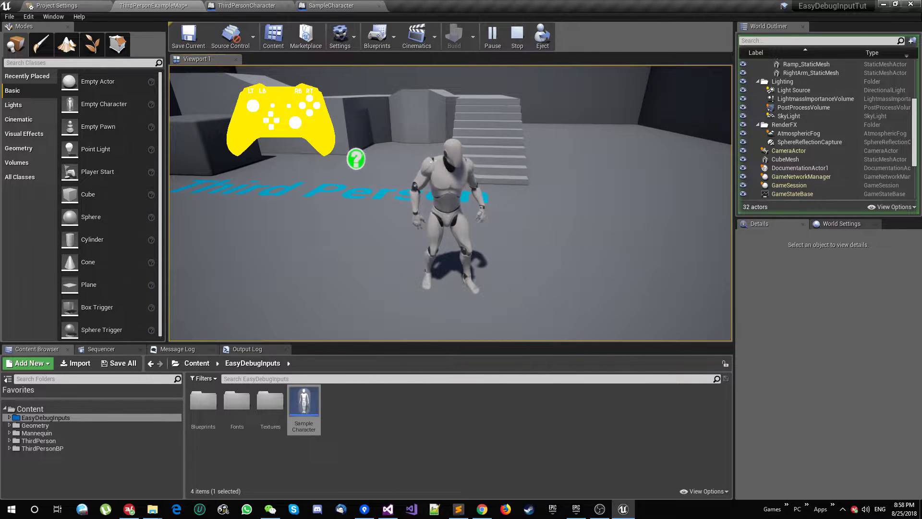
key(Escape)
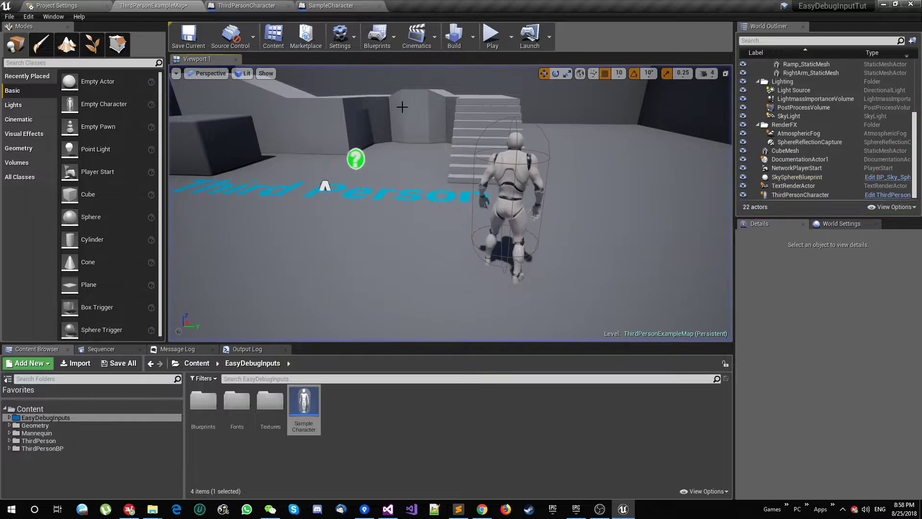
Place an EasyDebugInputs reference with a connected Set Is Enabled node beside the comment block in ThirdPersonCharacter's event graph
click(333, 7)
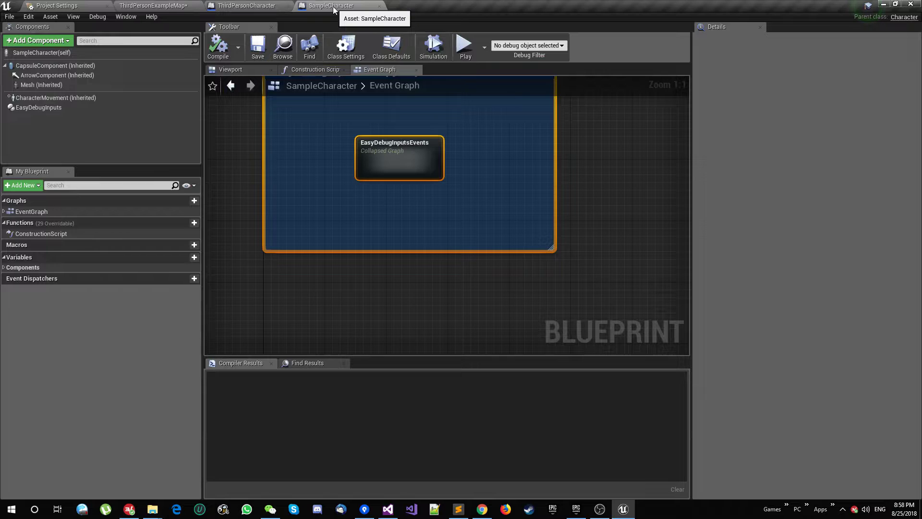
click(261, 7)
click(48, 127)
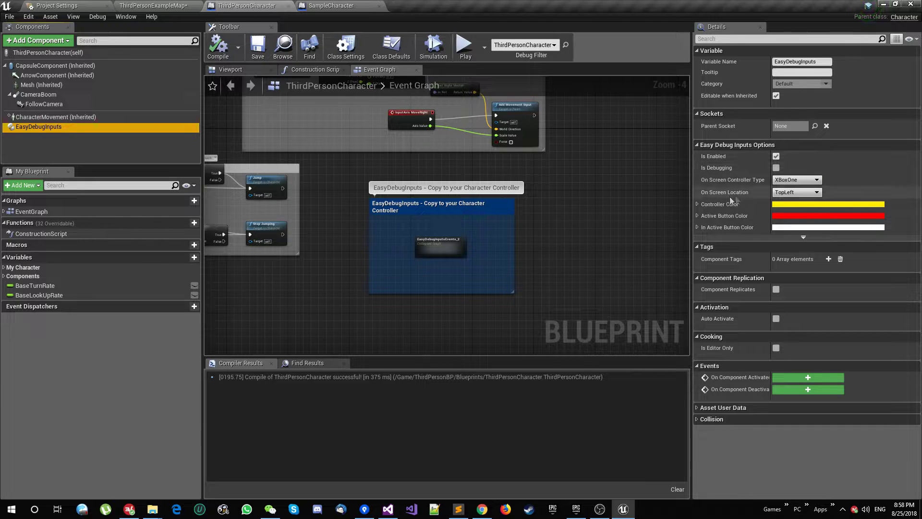
drag(95, 125, 572, 232)
text(s)
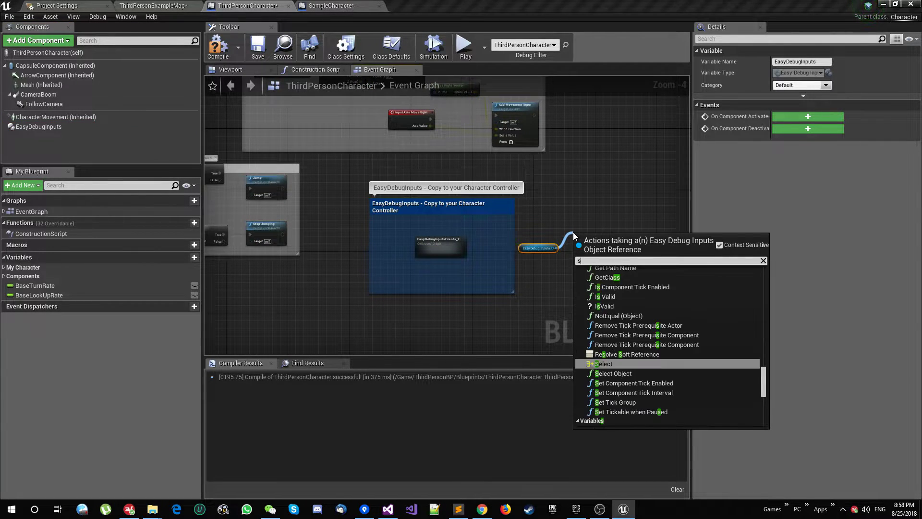
text(et is)
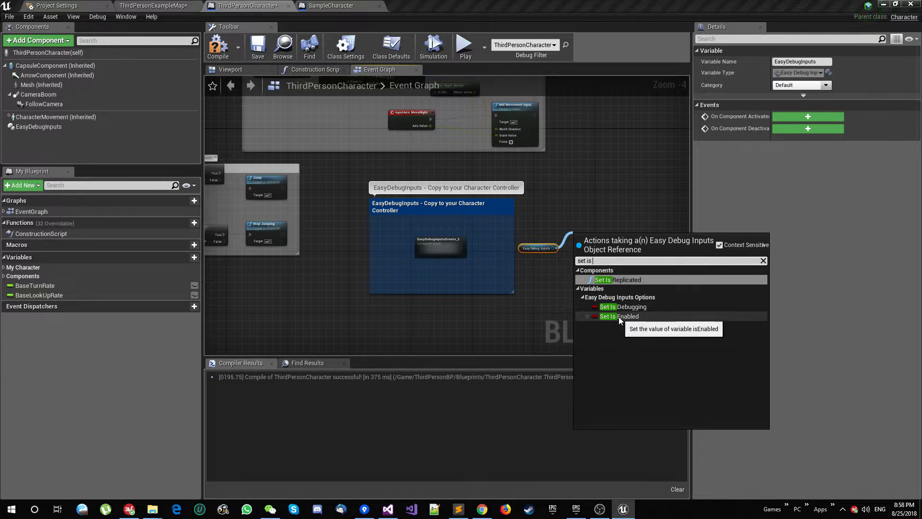
click(619, 316)
scroll(582, 249, up, 4)
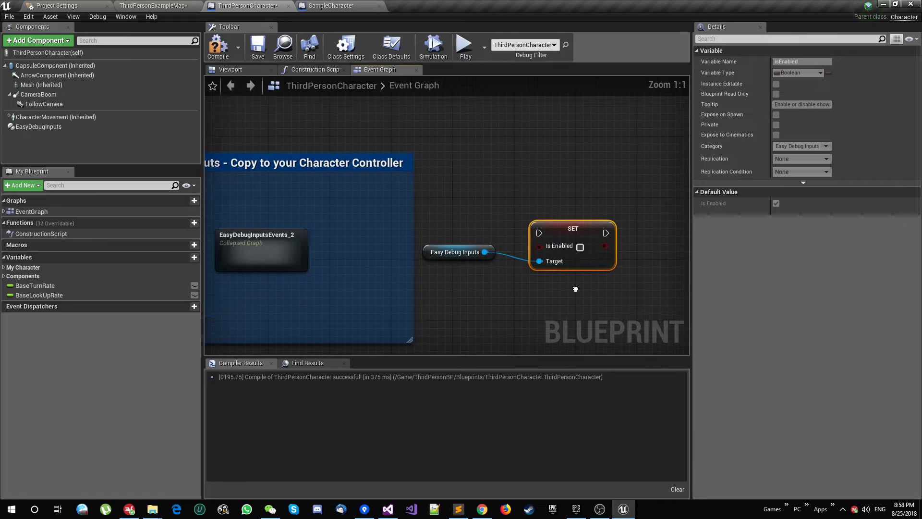
Delete the EasyDebugInputs reference and its Set Is Enabled node from the event graph
drag(584, 187, 546, 244)
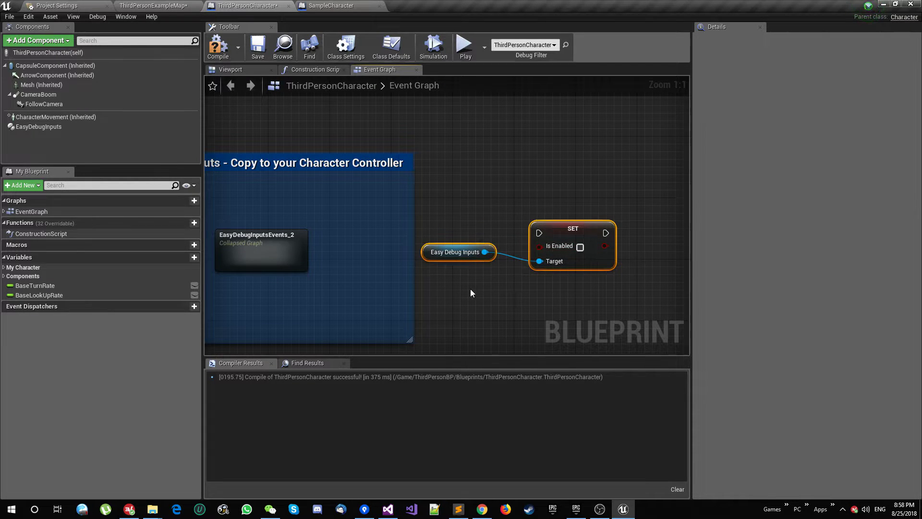
key(Delete)
right_drag(360, 235, 506, 212)
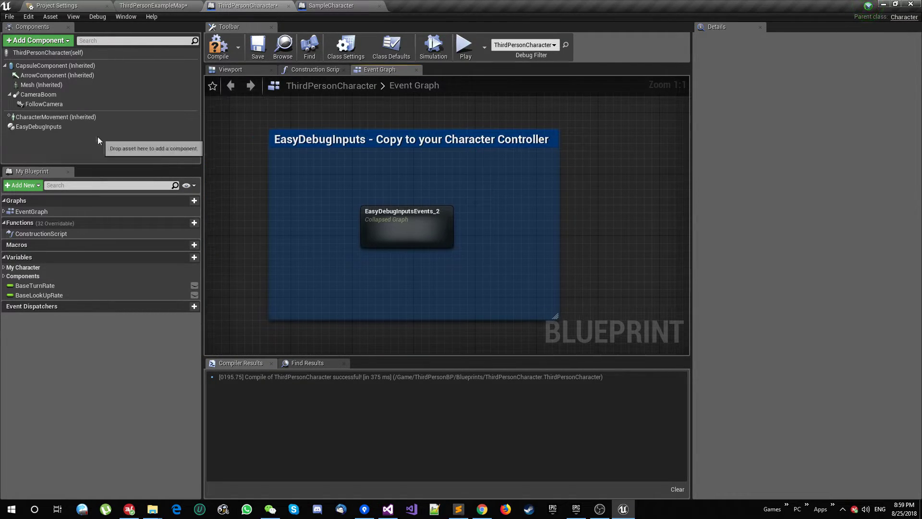
Set the EasyDebugInputs component's On Screen Controller Type to PS4, and play-test the level briefly before ending the session
click(69, 125)
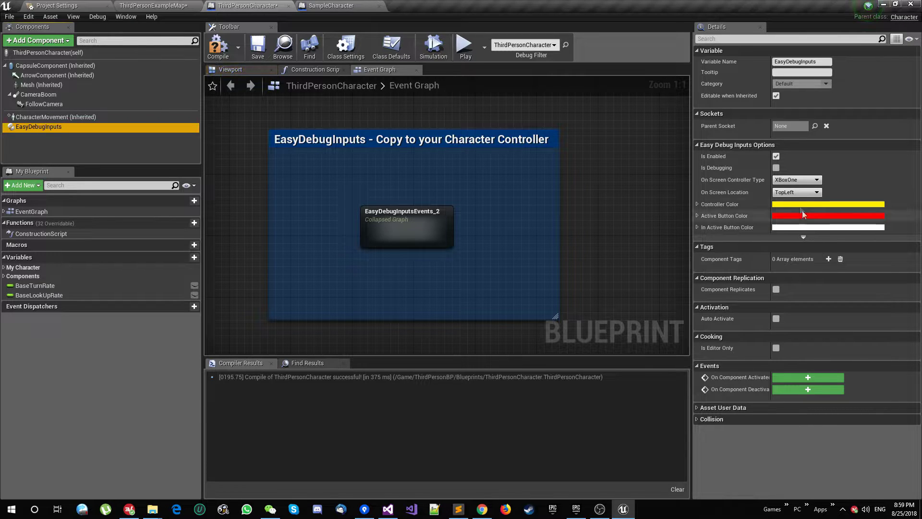
click(792, 180)
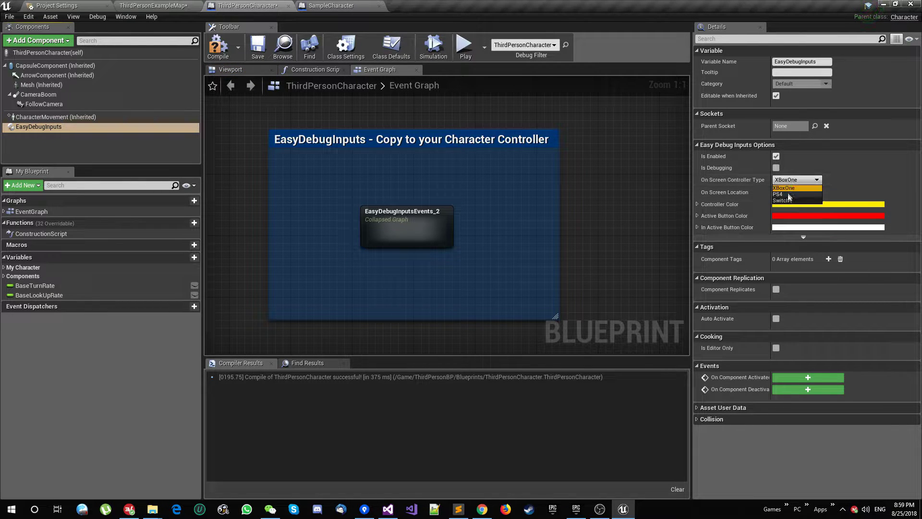
click(788, 194)
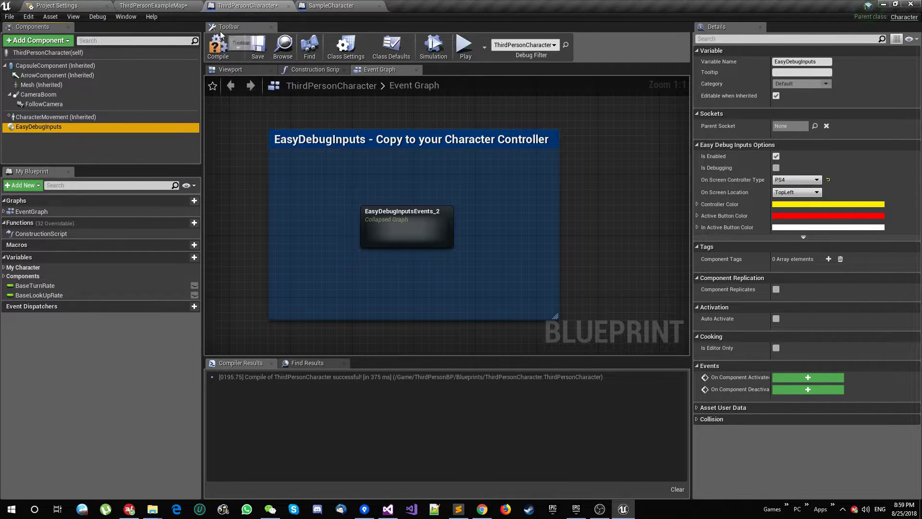
click(153, 5)
click(492, 36)
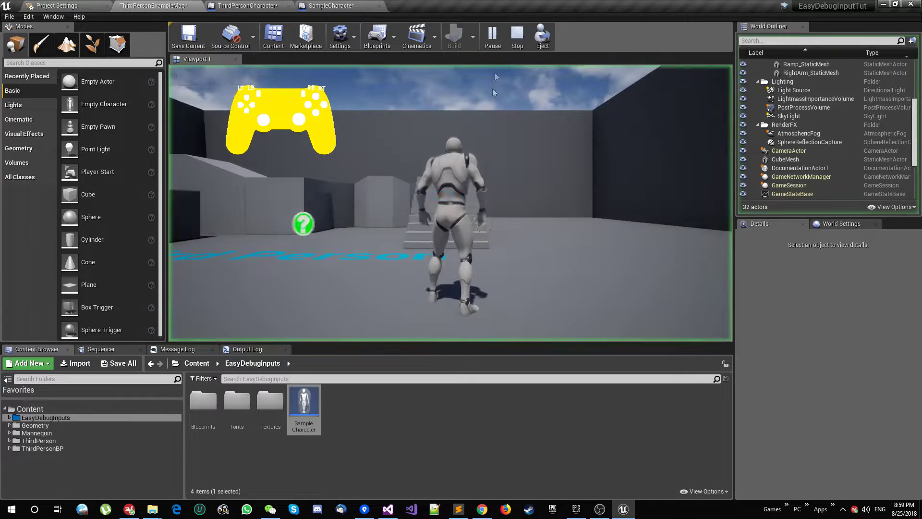
click(517, 34)
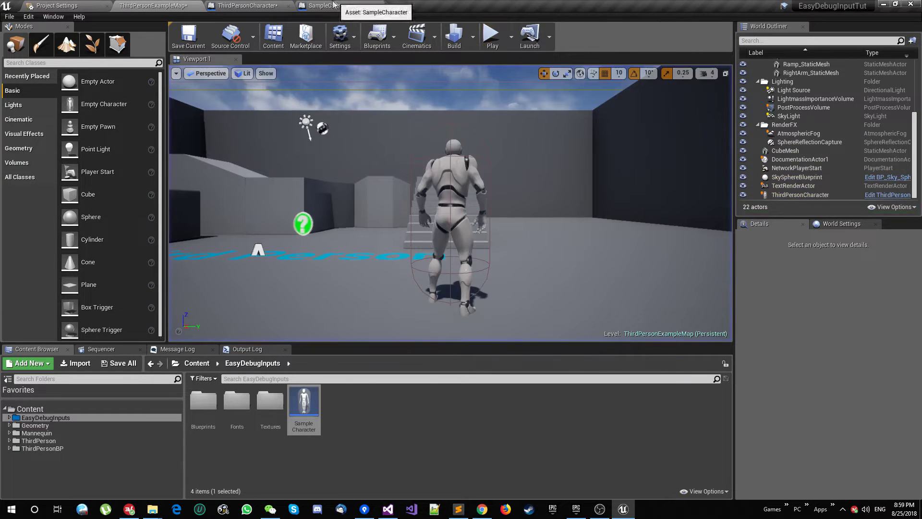
Change the EasyDebugInputs component's On Screen Controller Type to Switch, compile the blueprint, and run a short play session
click(247, 5)
click(38, 127)
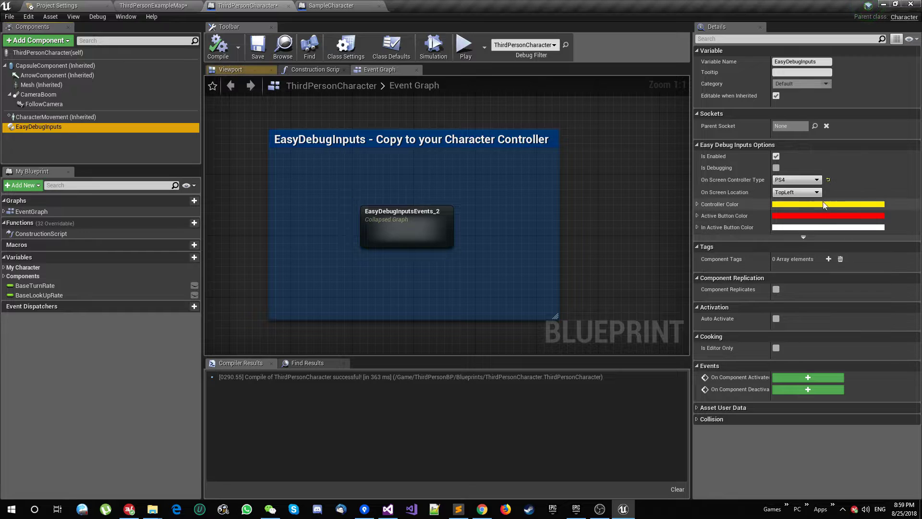
click(797, 179)
click(799, 199)
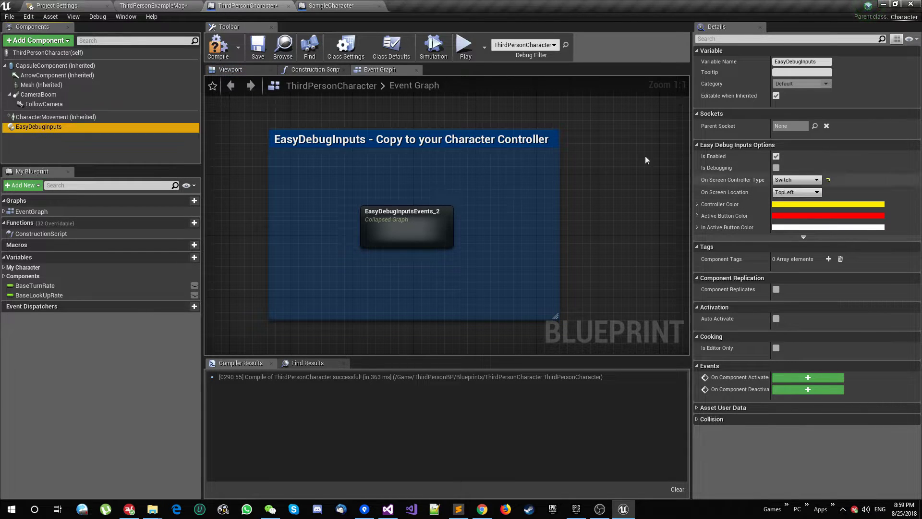
click(217, 47)
click(153, 6)
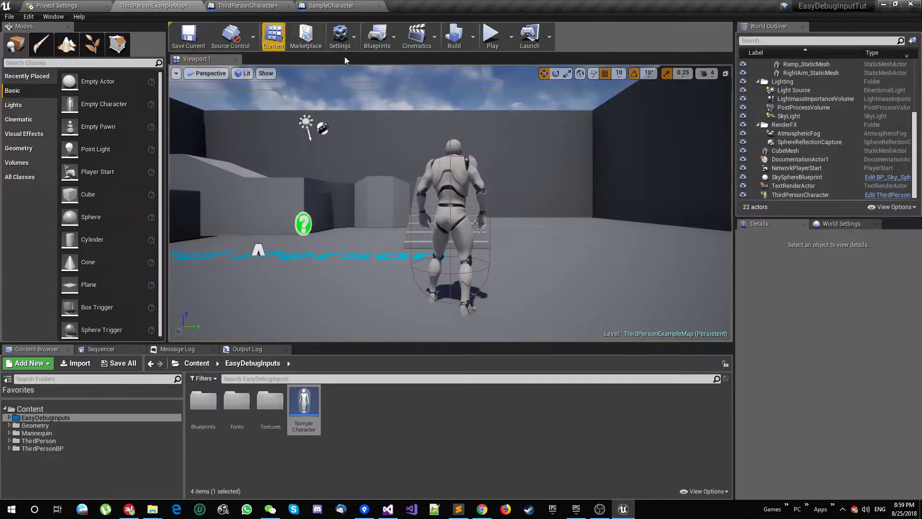
click(494, 36)
click(515, 48)
Review the EasyDebugInputs component's controller type options, and play the level again to examine the on-screen Switch controller
click(261, 6)
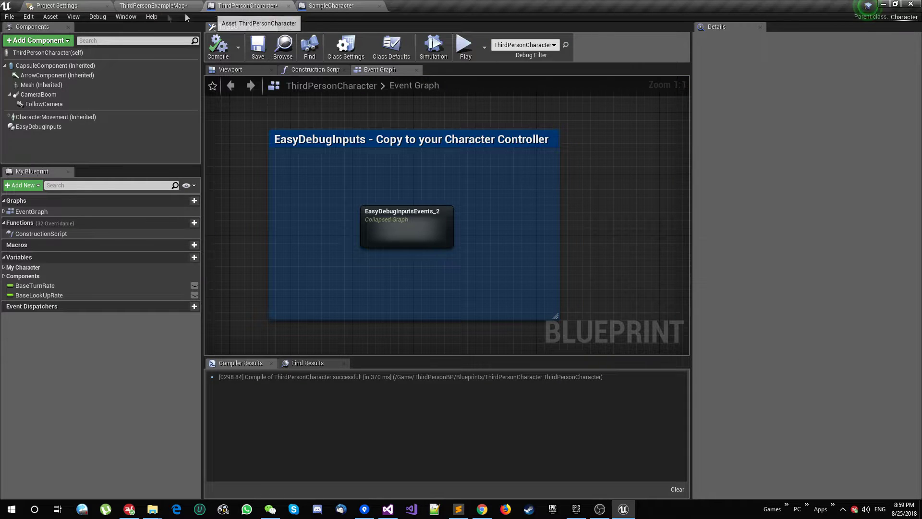
click(33, 127)
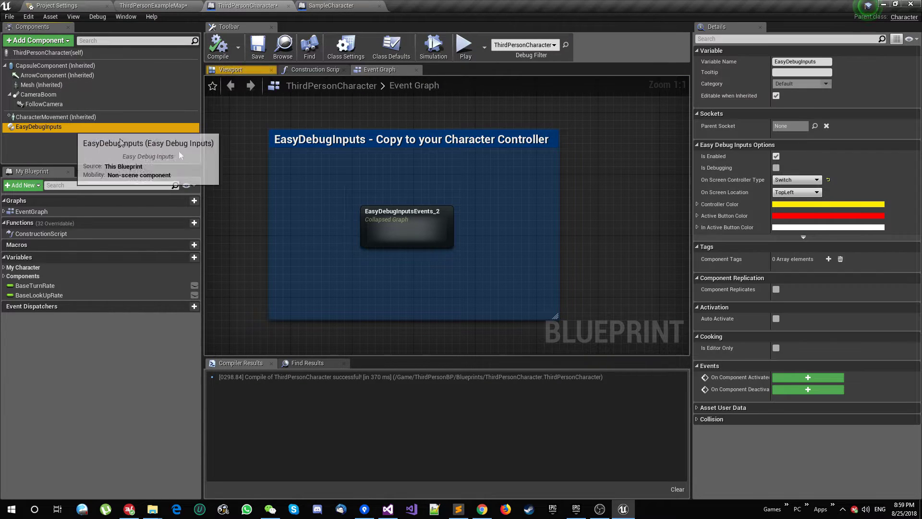
click(810, 182)
click(569, 181)
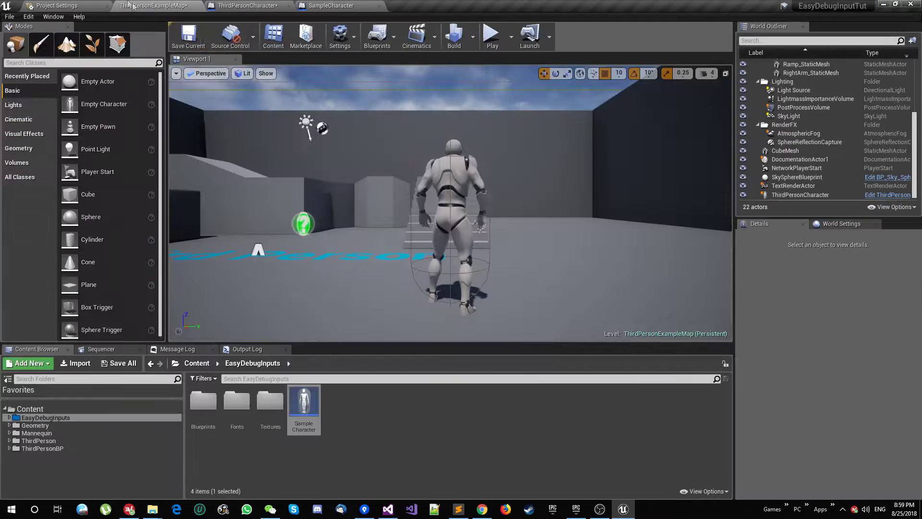
click(154, 6)
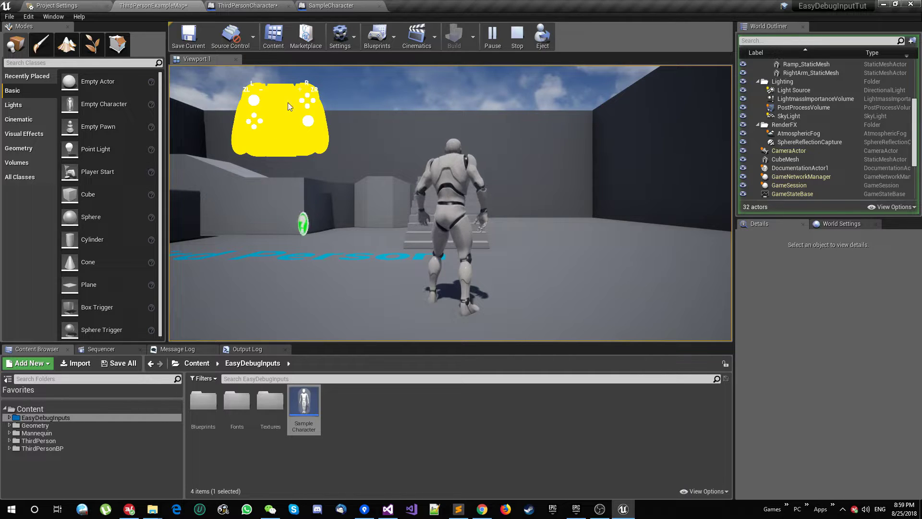
click(516, 36)
Set the EasyDebugInputs component's On Screen Location to BottomRight and its On Screen Controller Type to PS4
click(332, 5)
click(261, 7)
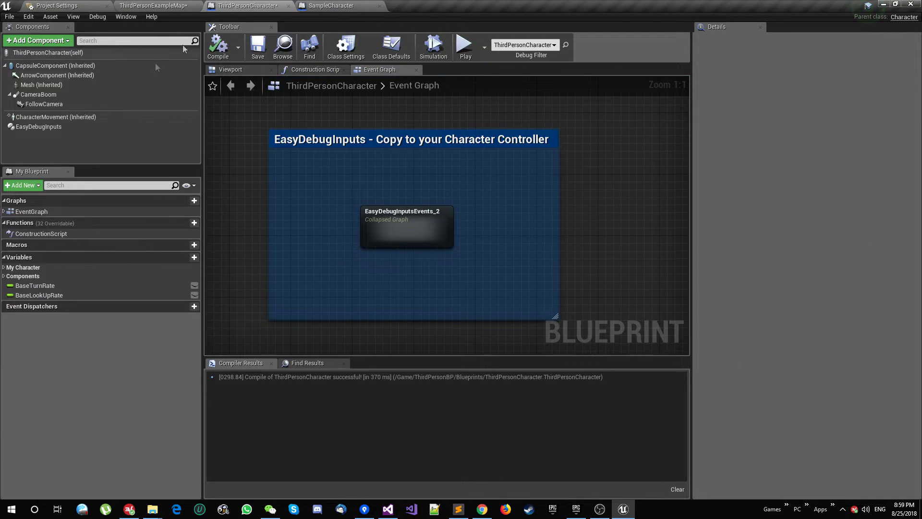
click(50, 128)
click(787, 195)
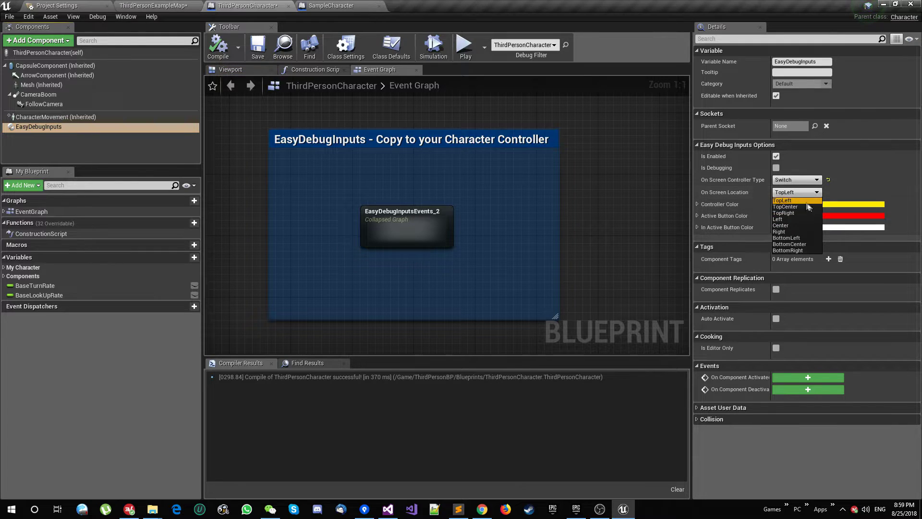
click(797, 248)
click(798, 180)
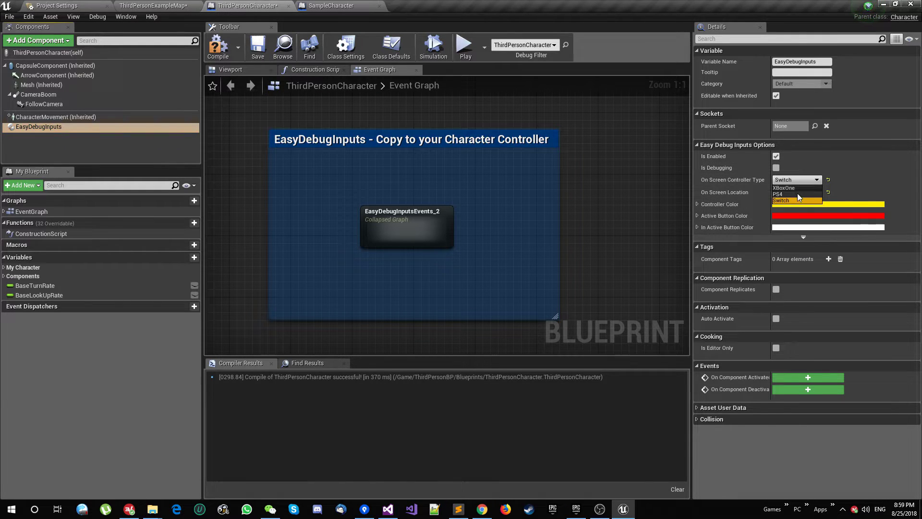
click(802, 202)
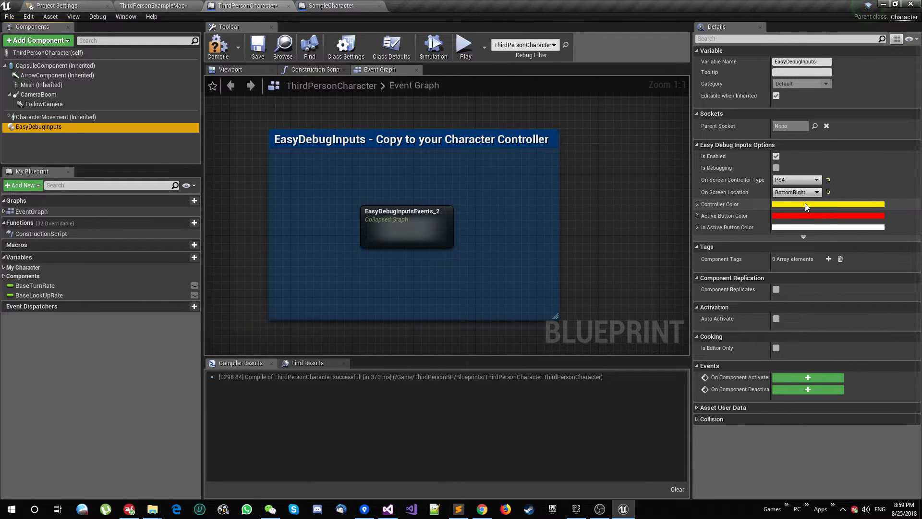
Set the EasyDebugInputs component's Controller Color to an unsaturated dark grey
click(806, 204)
drag(723, 275, 737, 341)
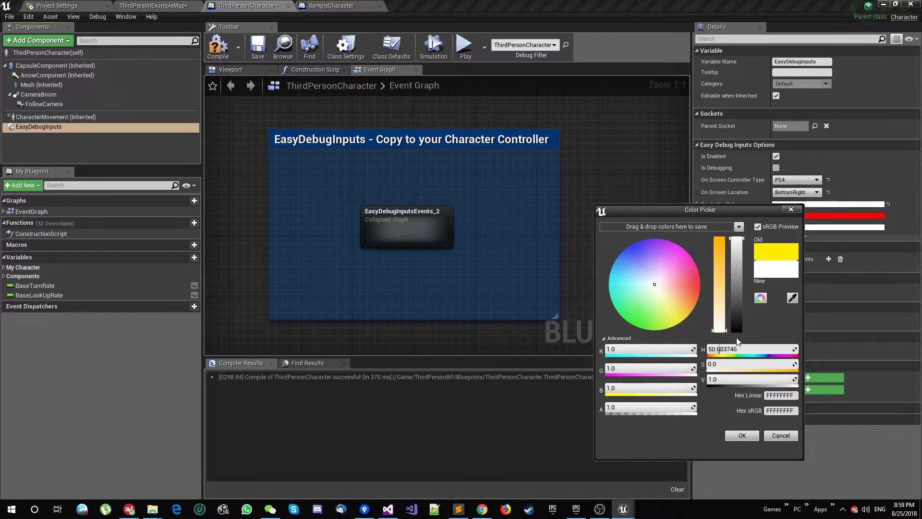
click(736, 329)
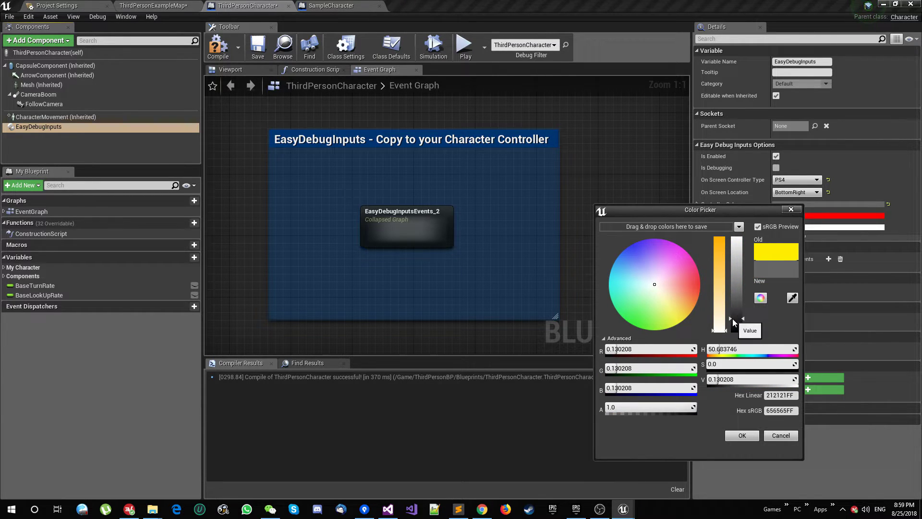
click(735, 322)
click(744, 434)
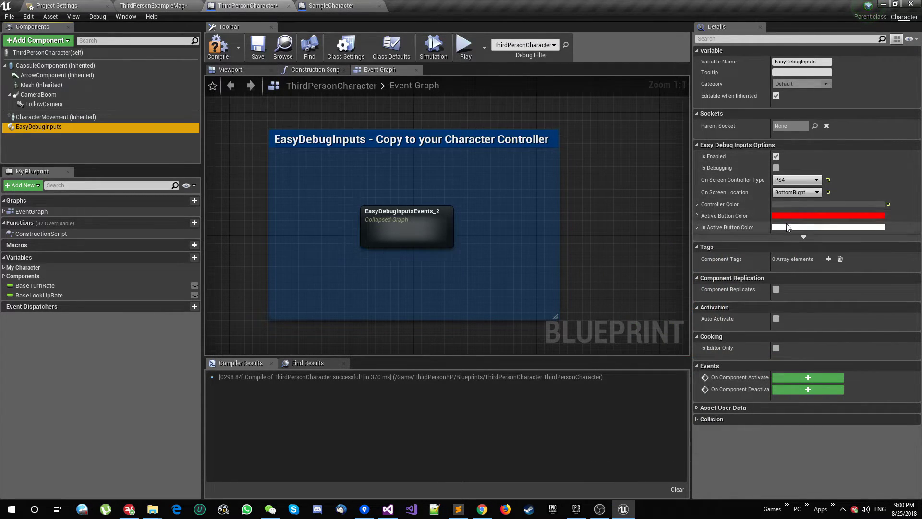
Set the component's In Active Button Color to a mid grey with a value of about 0.33
click(777, 227)
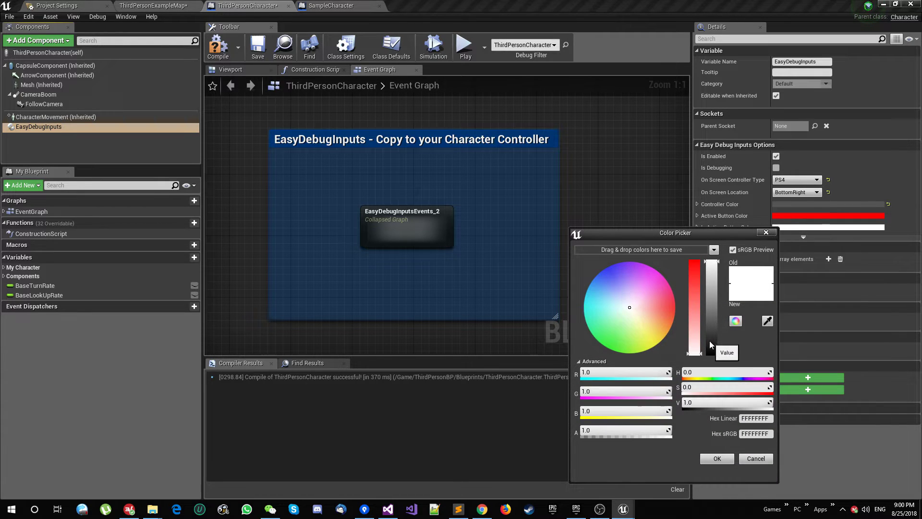
drag(710, 341, 711, 323)
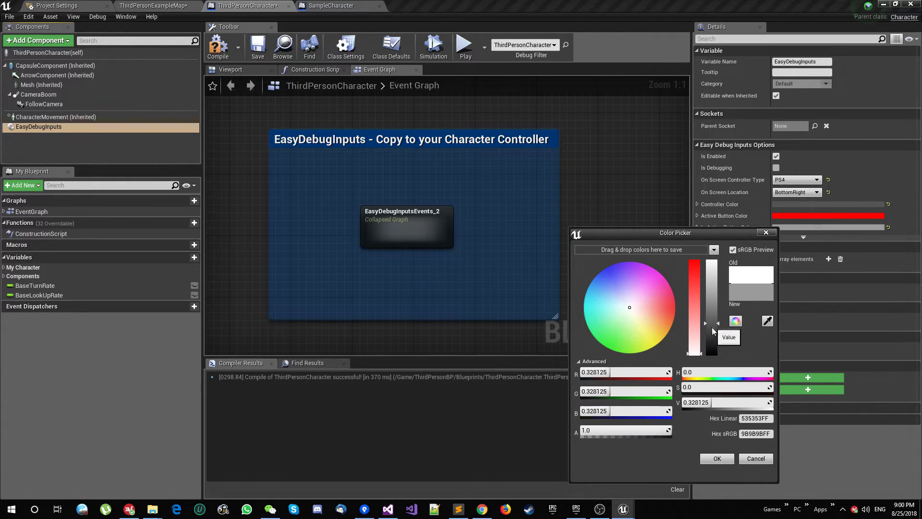
click(716, 458)
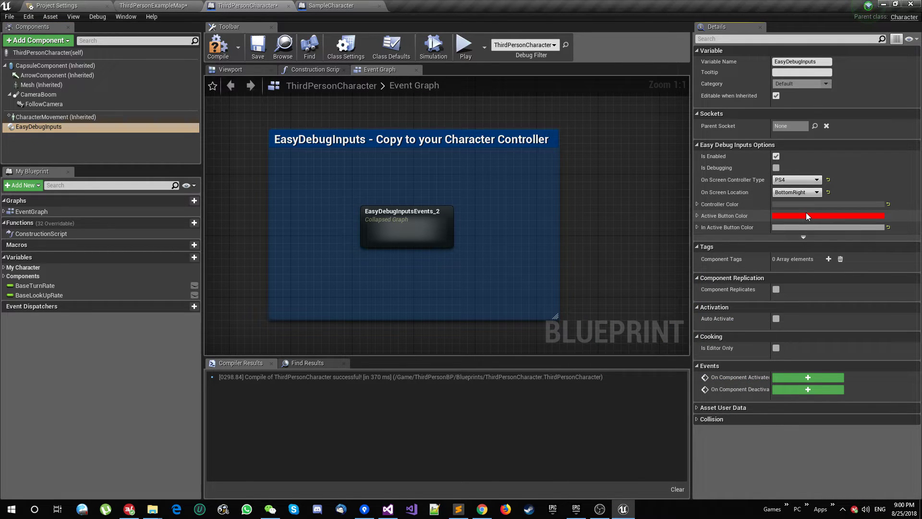
Set the component's Active Button Color to bright green, and compile and save the blueprint
click(794, 215)
drag(664, 289, 624, 356)
click(723, 448)
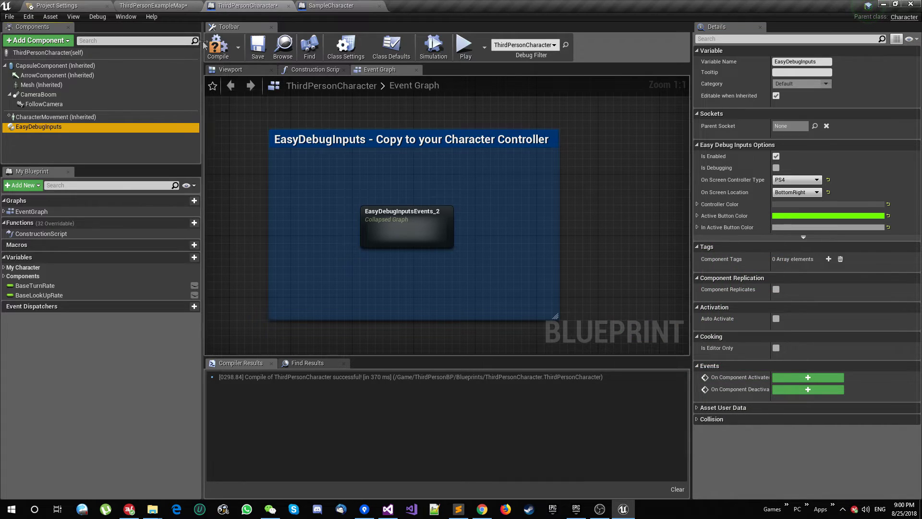
click(218, 46)
click(258, 47)
Play-test ThirdPersonExampleMap, moving and jumping with the character to check the restyled on-screen controller
click(154, 5)
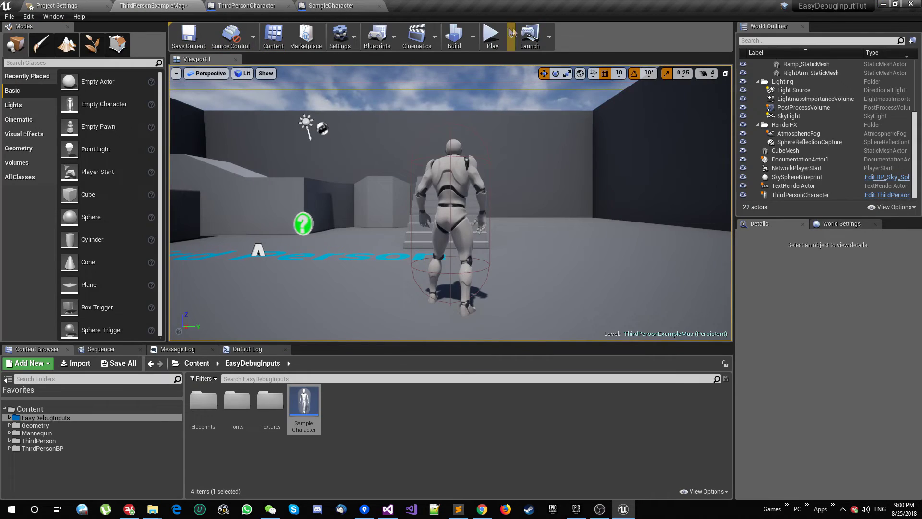
click(492, 36)
click(596, 175)
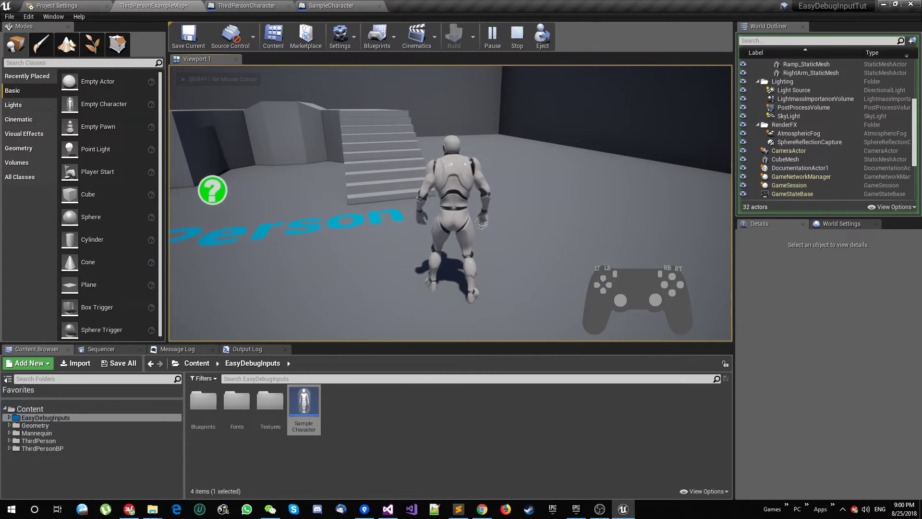
key(a)
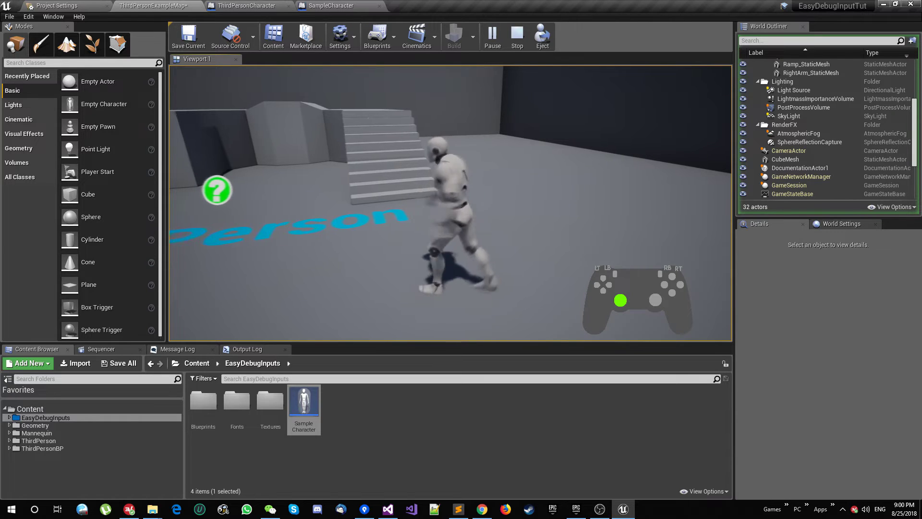
key(w)
key(s)
key(space)
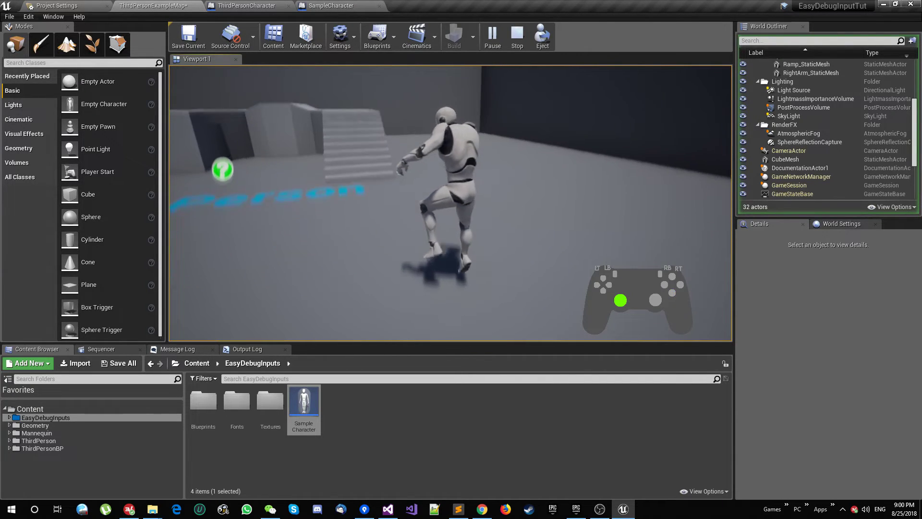
key(e)
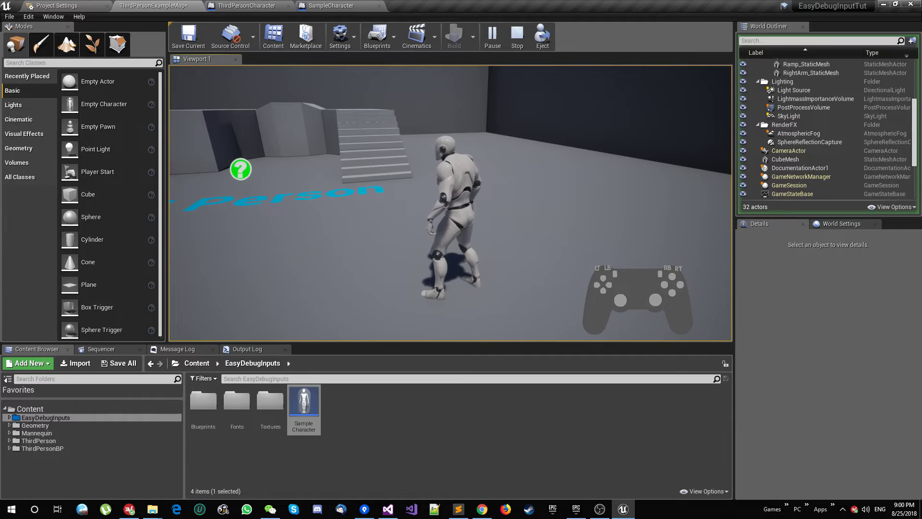